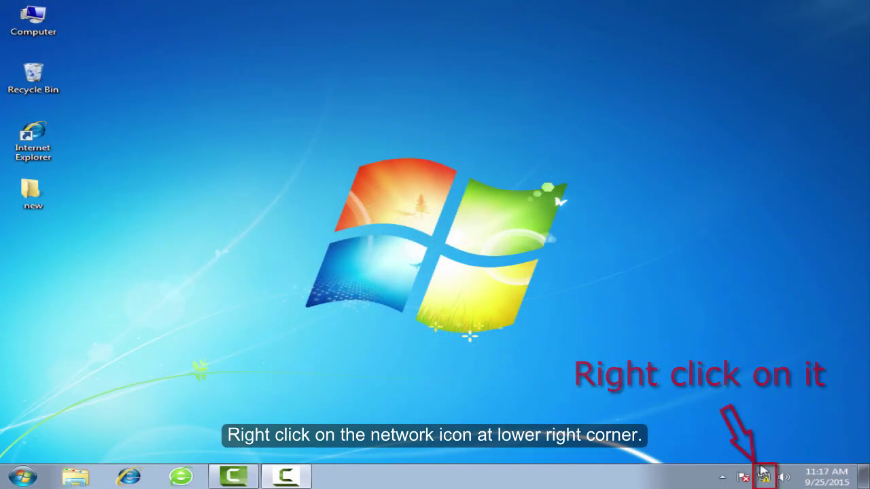
Open Network Connections from the tray network icon via the Network and Sharing Center's adapter settings
right_click(764, 480)
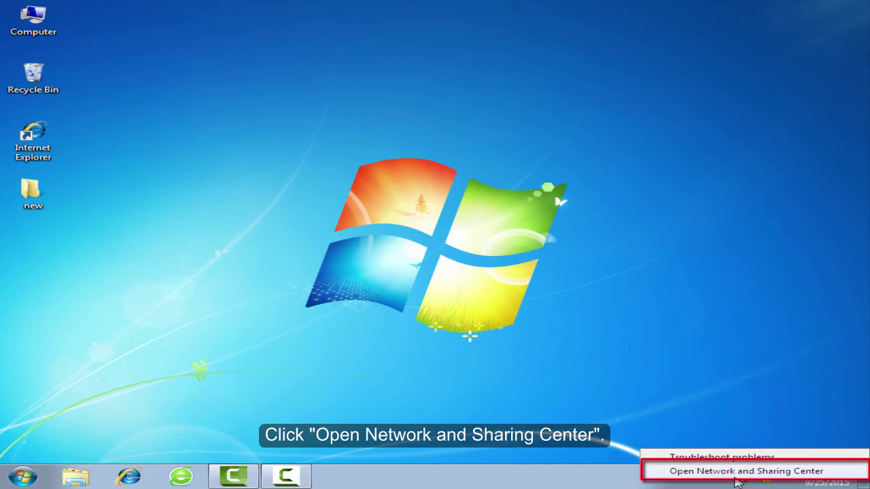
left_click(736, 476)
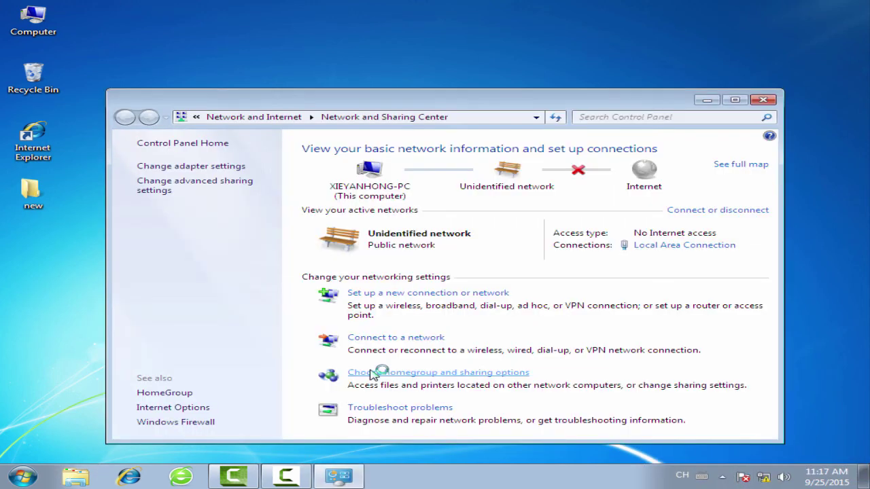
left_click(207, 170)
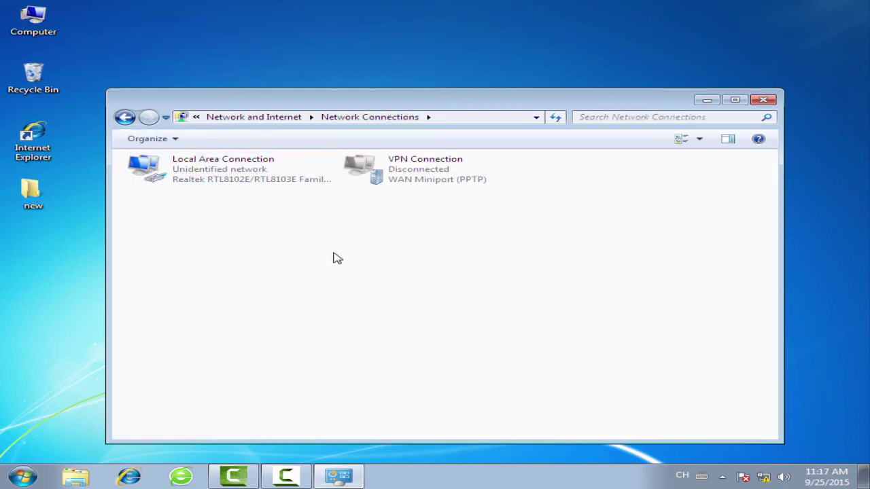
In Local Area Connection properties, switch IPv4 to automatic IP address and automatic DNS server
right_click(286, 175)
right_click(295, 167)
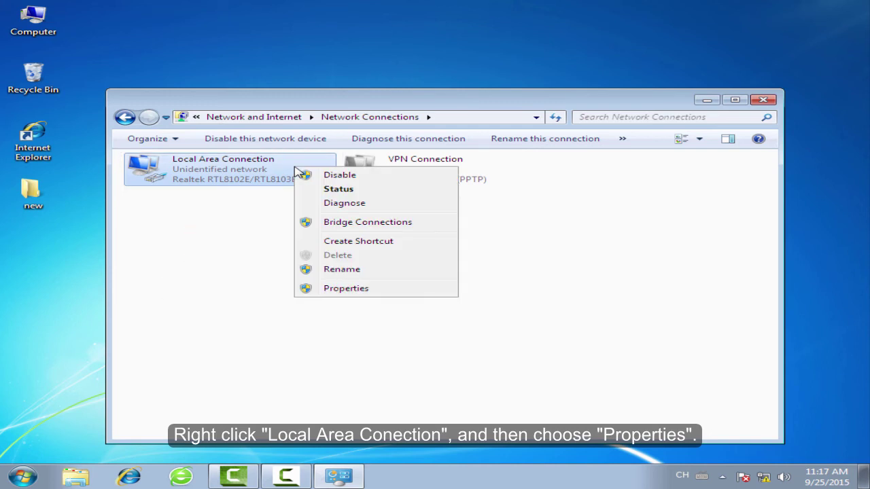
left_click(379, 291)
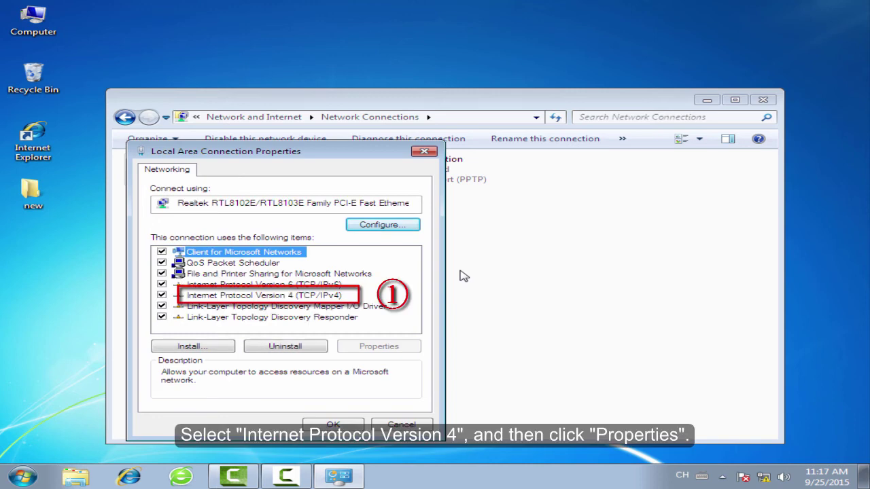
key("Down")
key("Down")
key("Down")
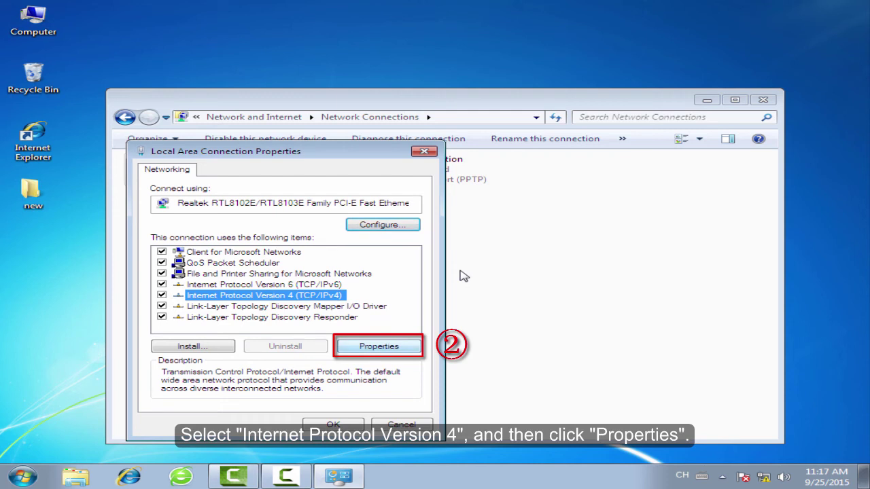
key("Tab")
key("Tab")
key("Return")
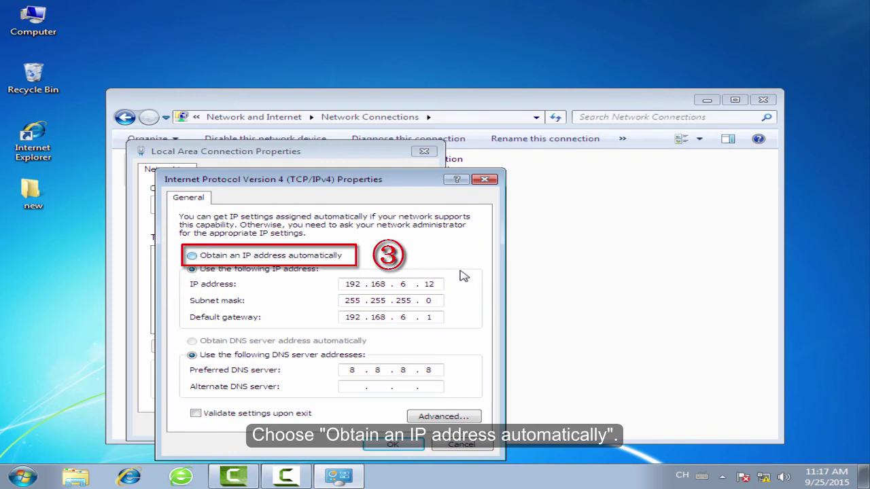
key("alt+o")
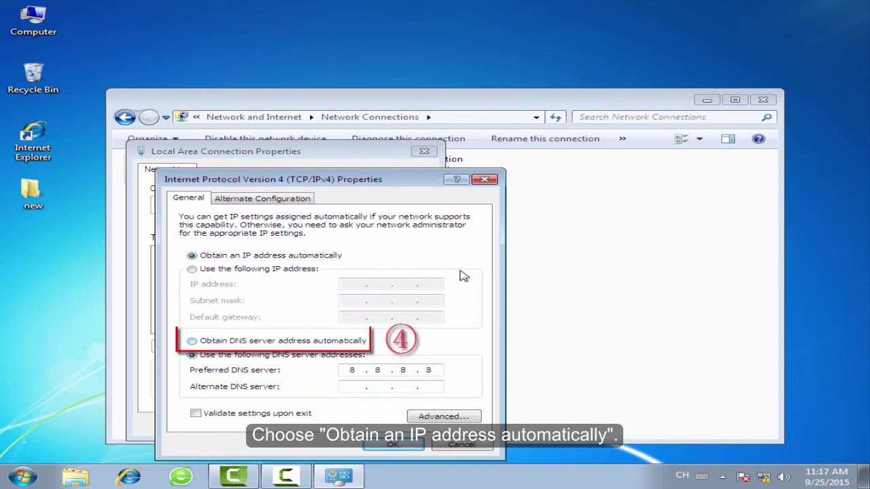
key("alt+b")
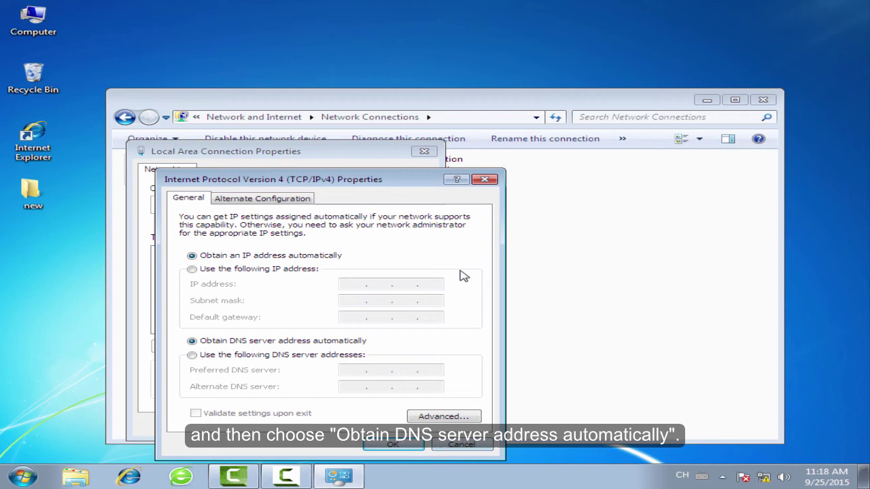
key("Return")
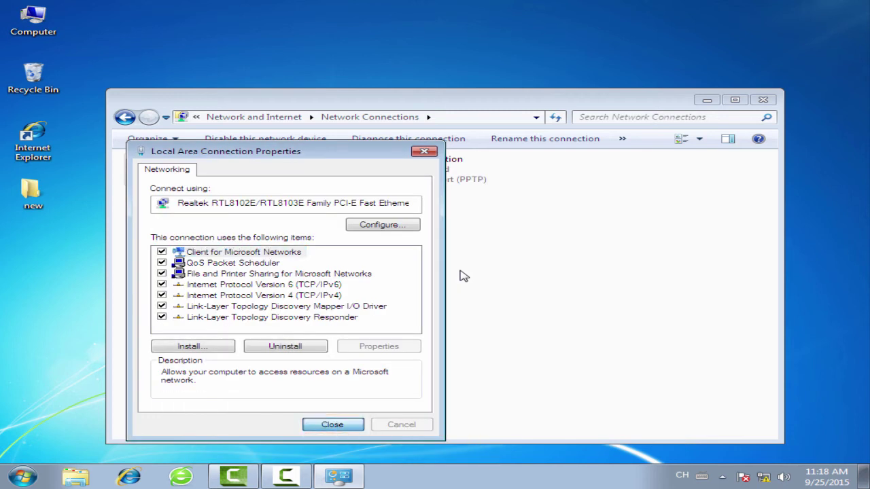
Close the connection properties and launch Internet Explorer from the desktop
key("Return")
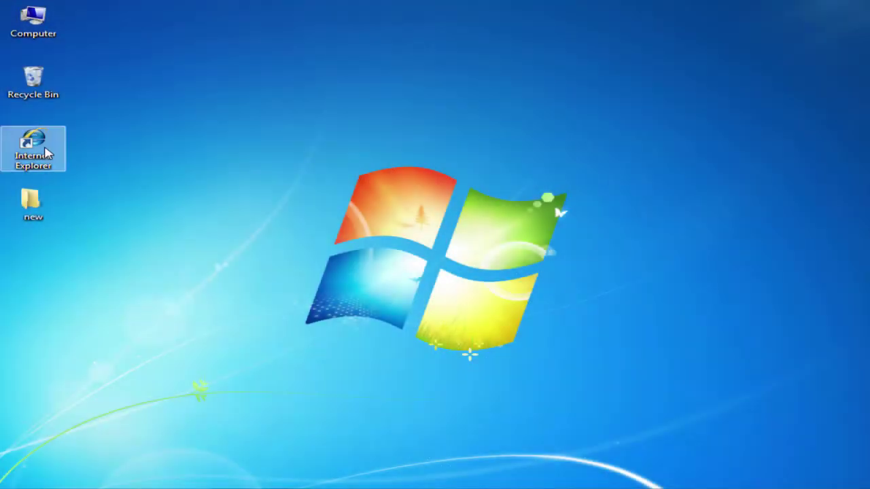
left_click(46, 154)
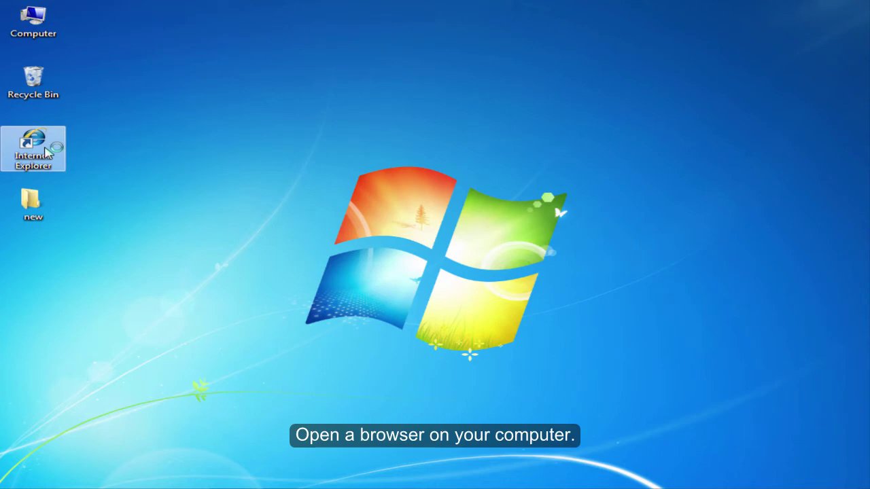
double_click(46, 153)
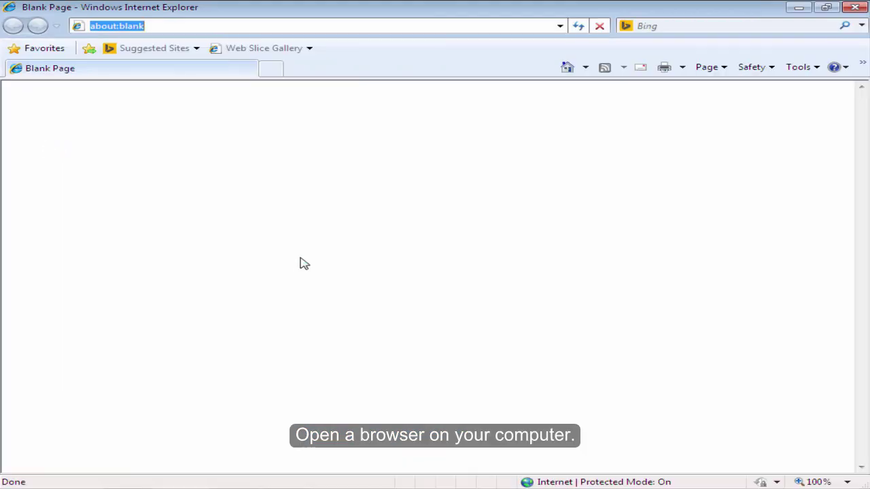
left_click(172, 29)
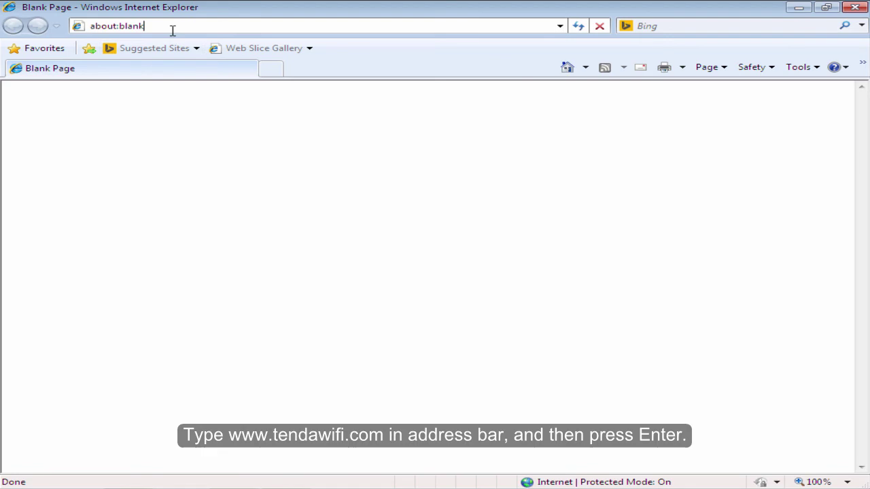
key("BackSpace")
key("BackSpace")
key("BackSpace")
key("BackSpace")
key("BackSpace")
key("BackSpace")
key("BackSpace")
type("w")
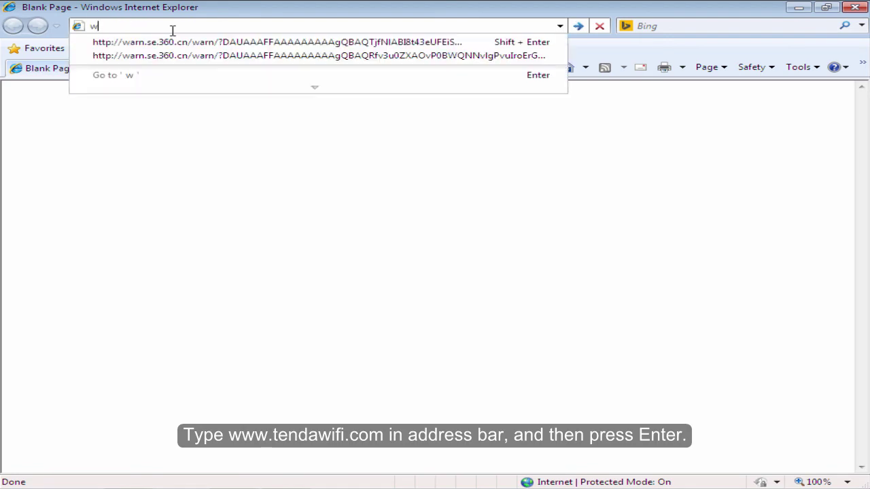
type("ww.tenda")
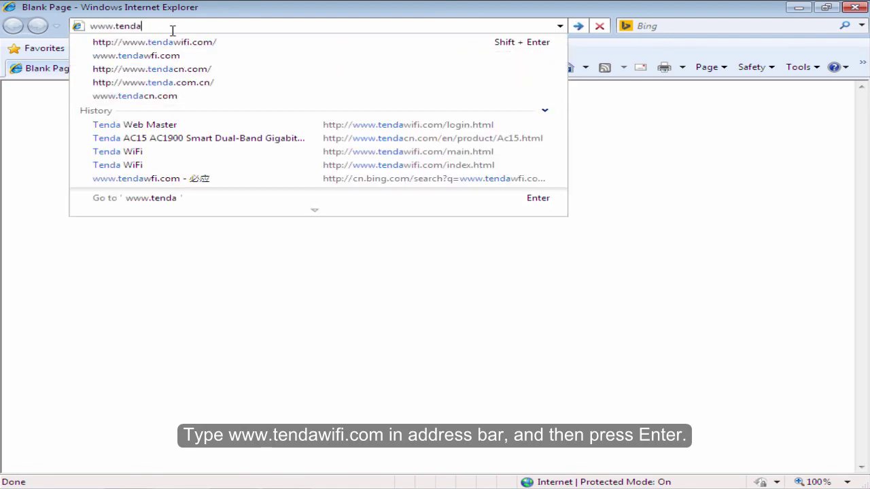
type("wifi.com")
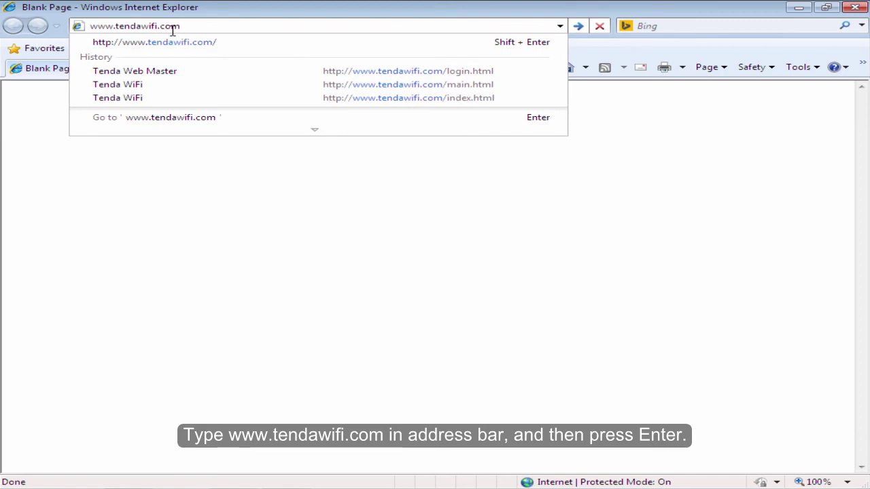
key("Return")
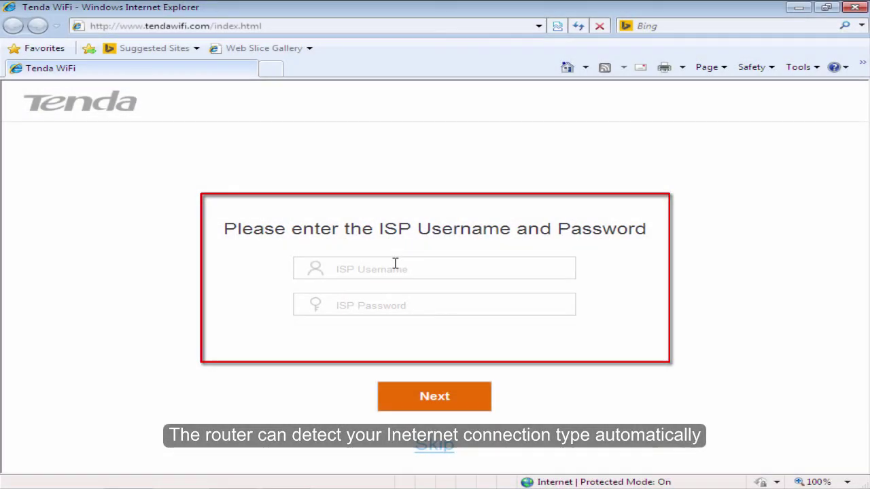
Enter the ISP account username and the ISP password in the wizard's login fields
left_click(395, 271)
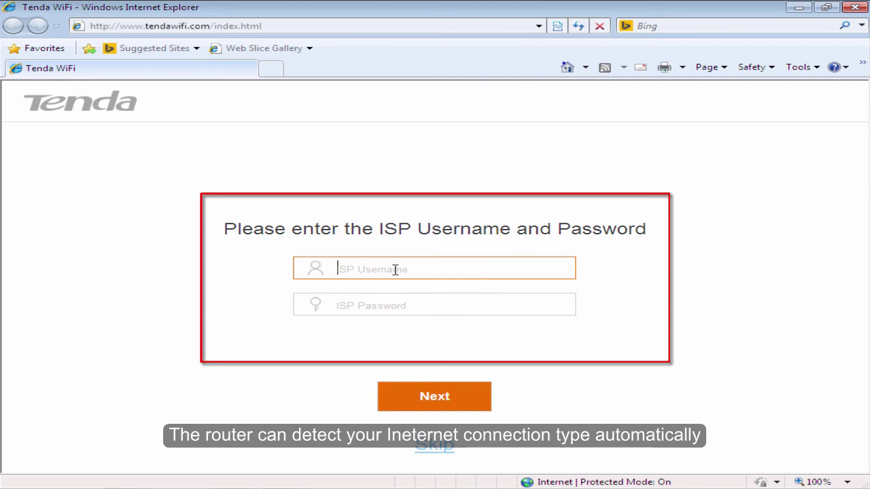
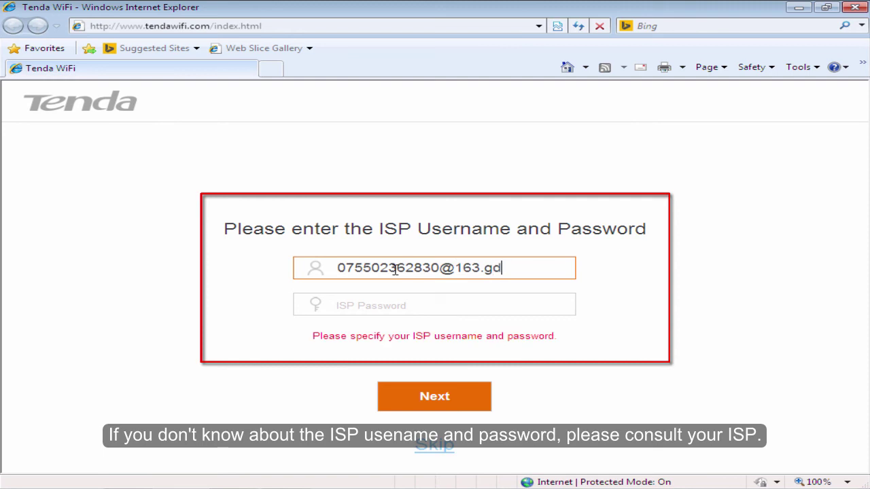
left_click(345, 303)
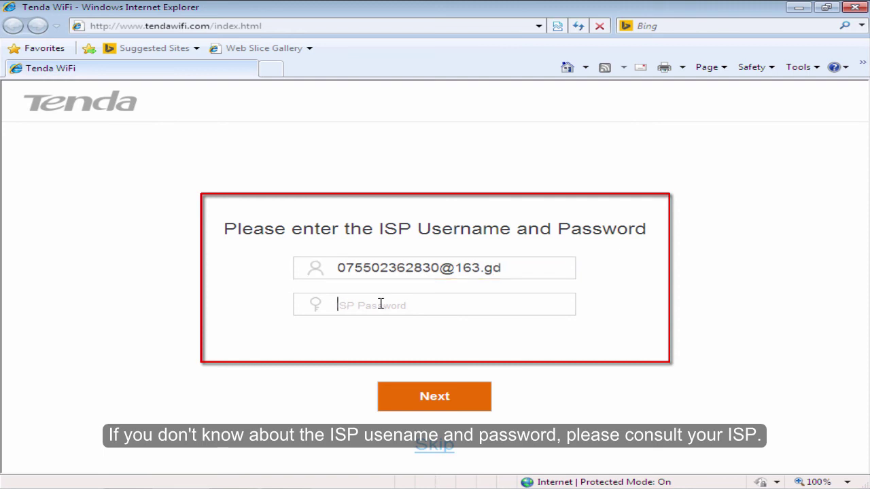
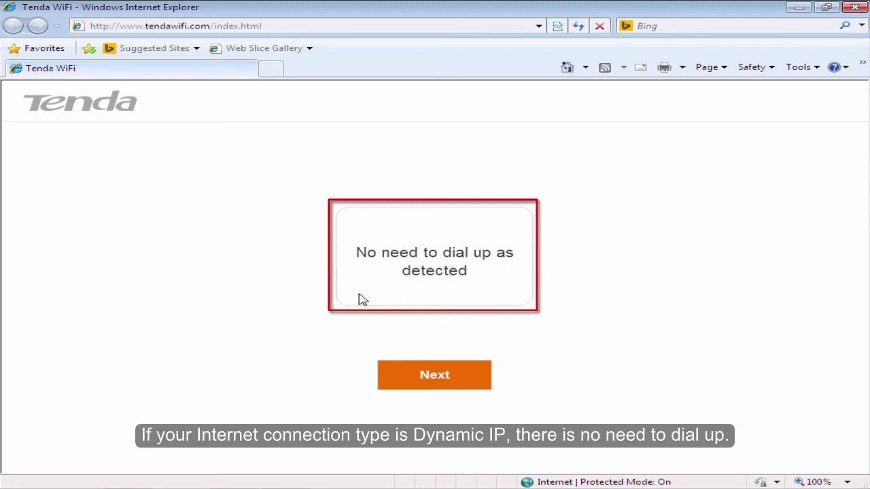
Continue to wireless settings, choose China as the region, and rename the WiFi to Tenda_123
left_click(440, 385)
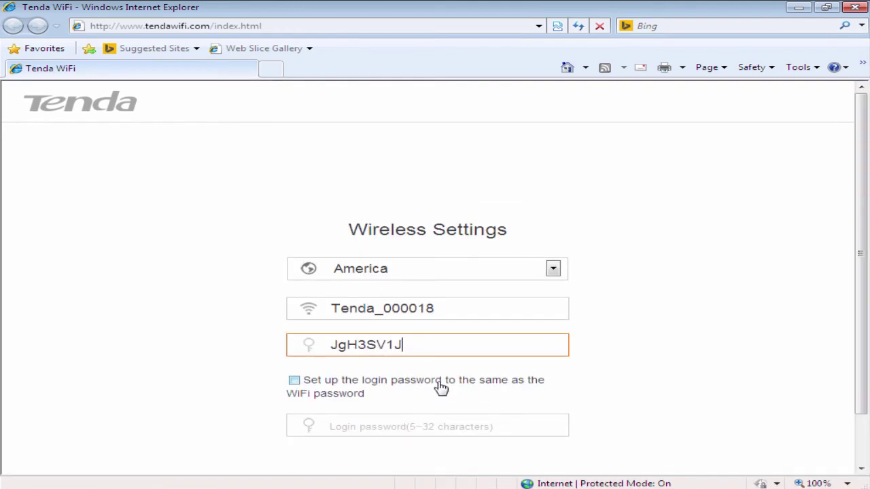
left_click(555, 271)
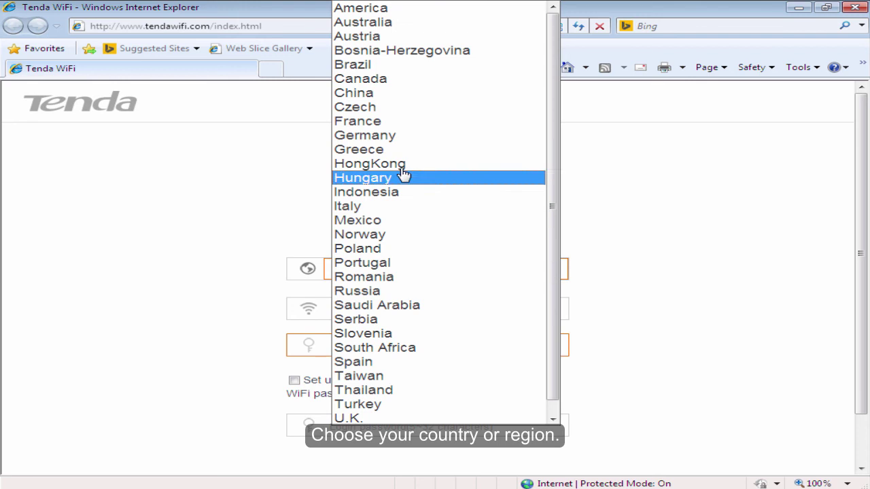
left_click(385, 97)
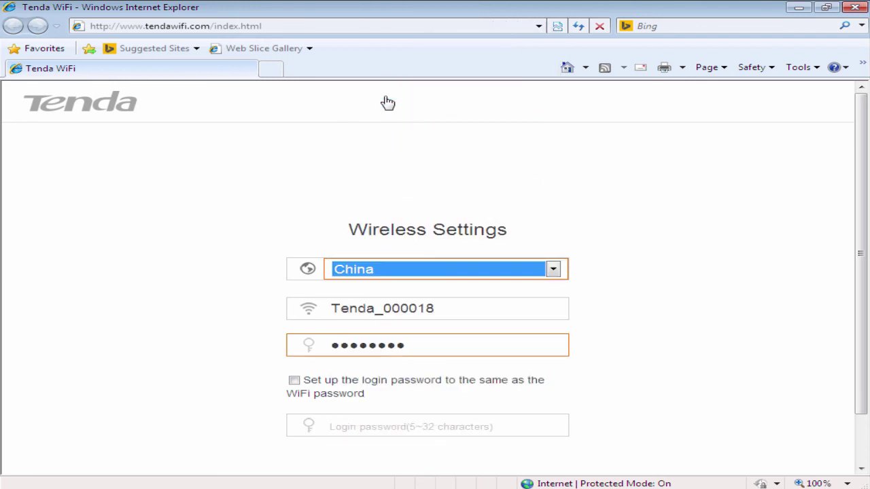
left_click(578, 280)
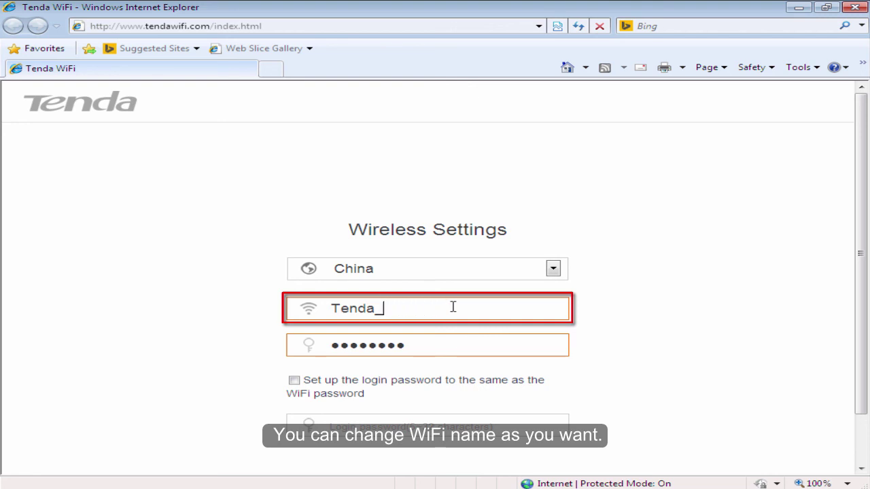
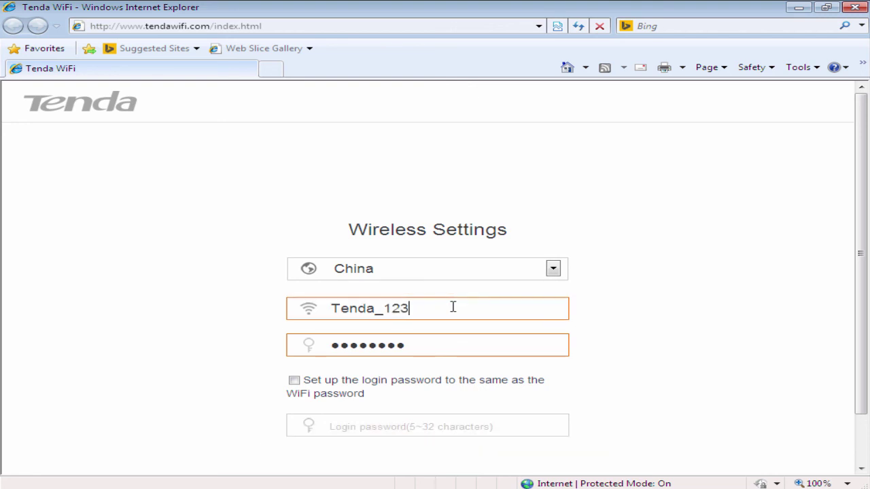
Replace the generated WiFi password with a new one and reuse it as the router login password
left_click(427, 347)
left_click_drag(426, 347, 326, 346)
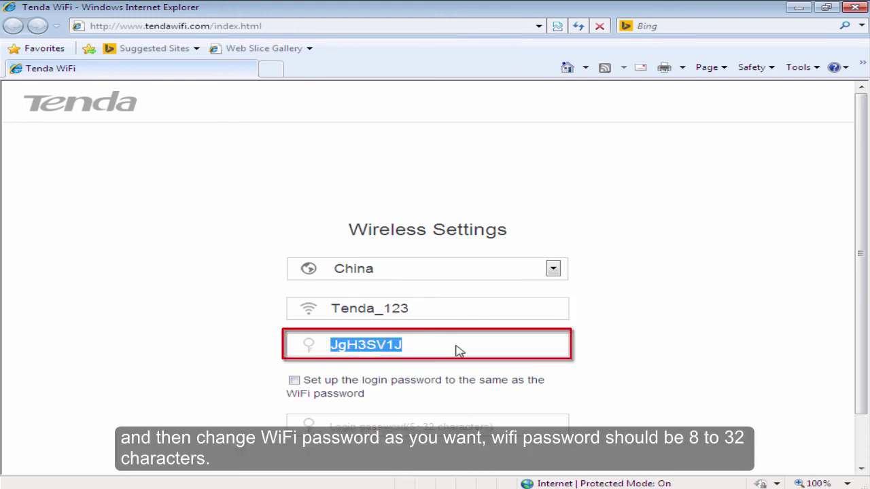
key("BackSpace")
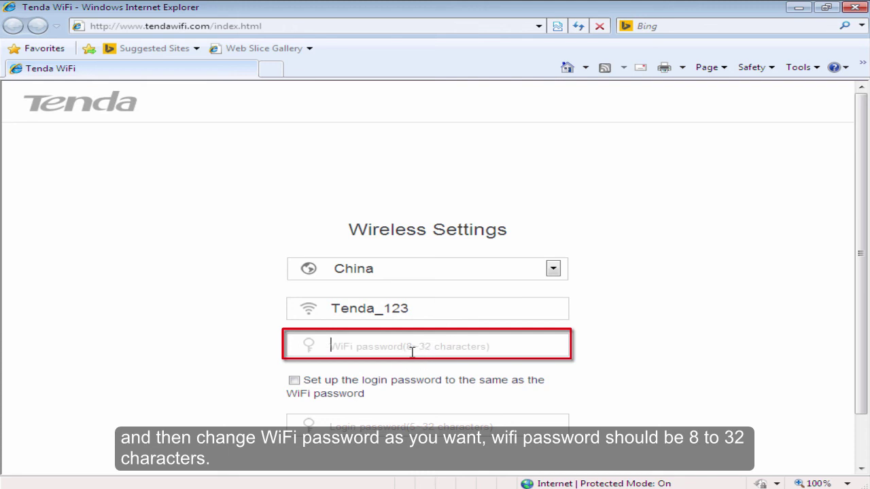
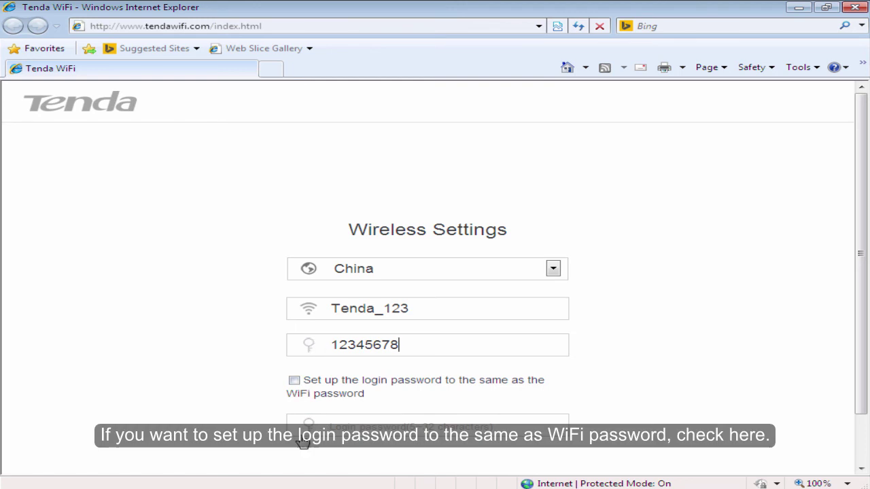
left_click(294, 381)
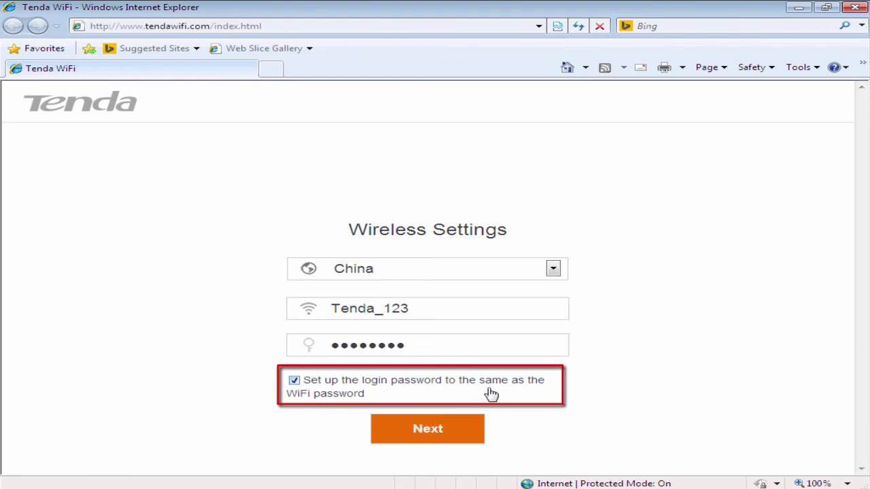
scroll(550, 435, "down", 1)
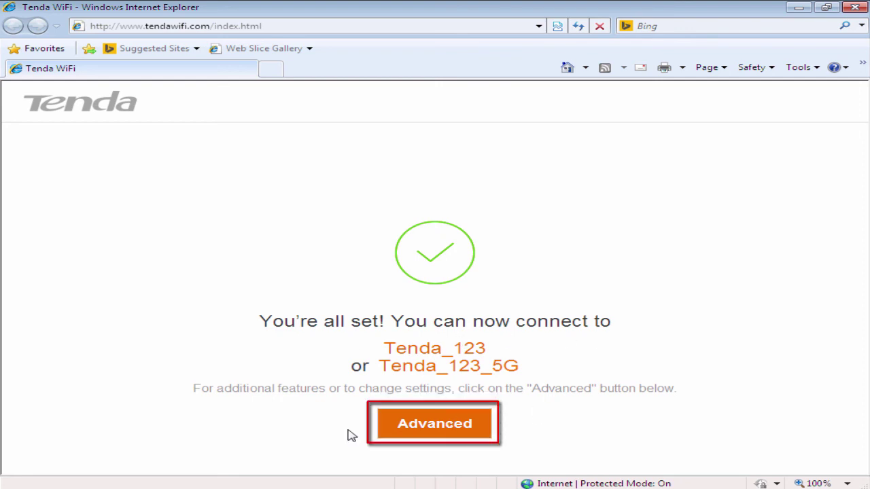
Log in to the router admin pages with the new login password to reach Internet Status
left_click(454, 431)
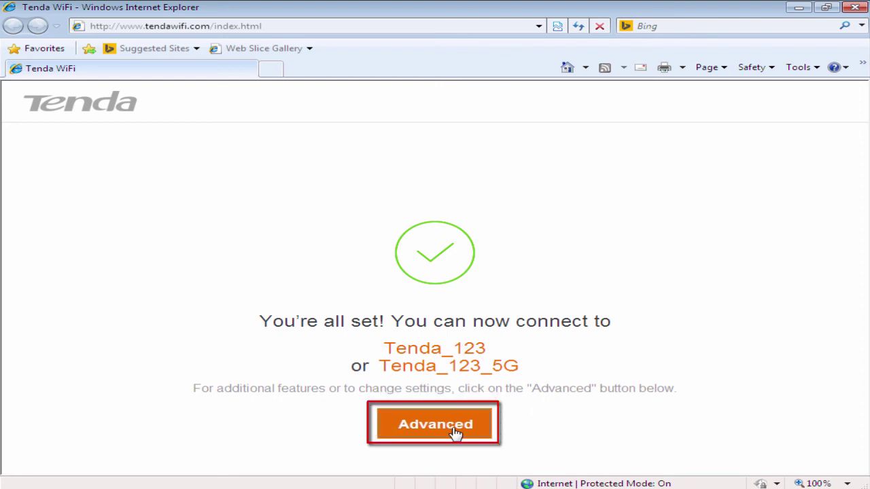
left_click(365, 258)
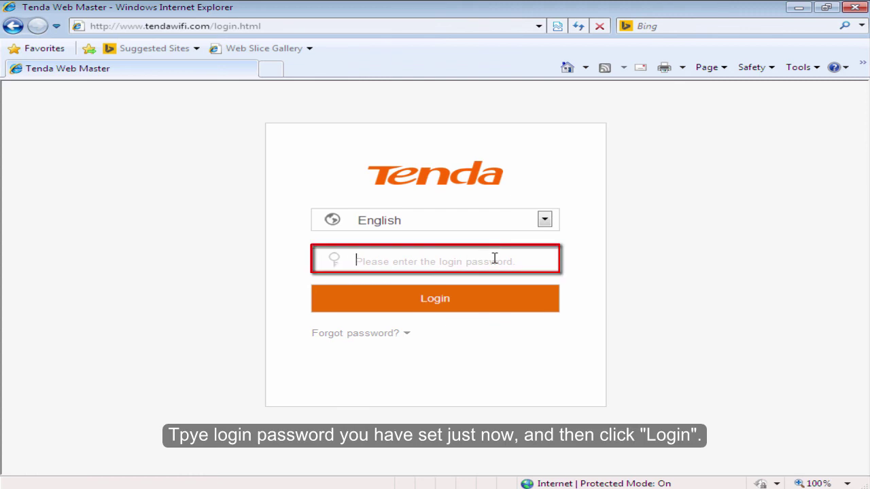
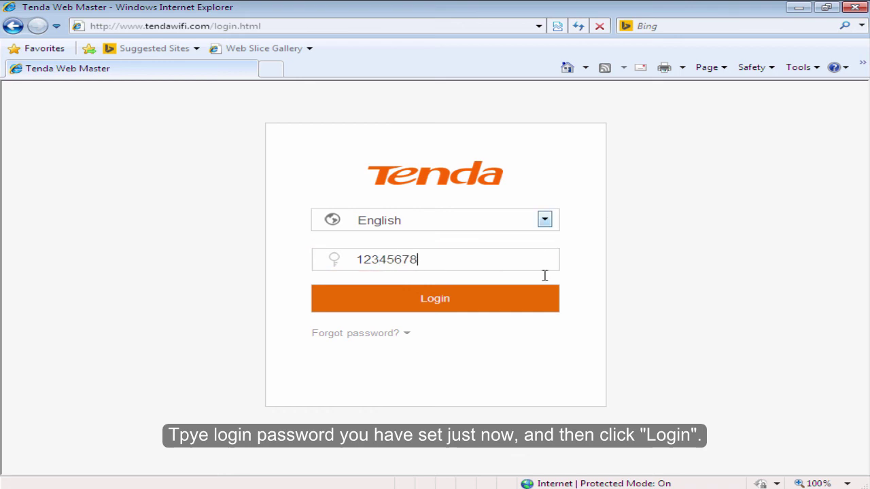
left_click(476, 310)
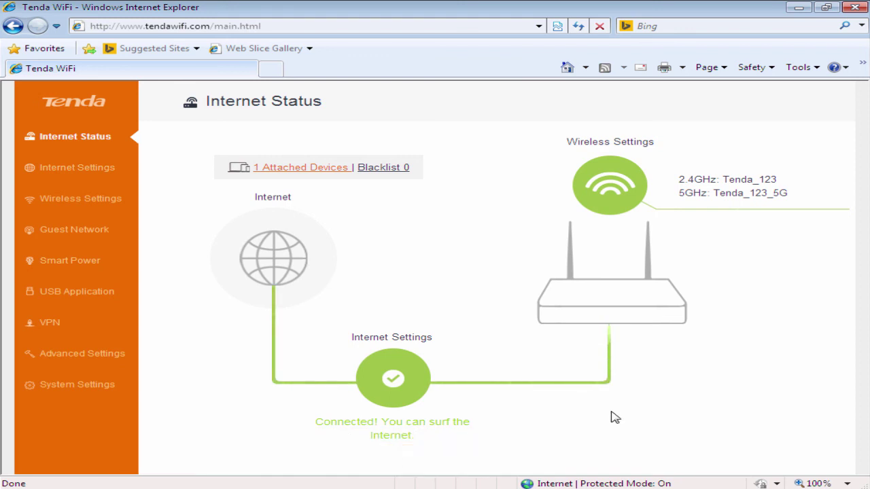
Open Wireless Settings and review the 2.4GHz and 5GHz WiFi names and passwords
left_click(603, 206)
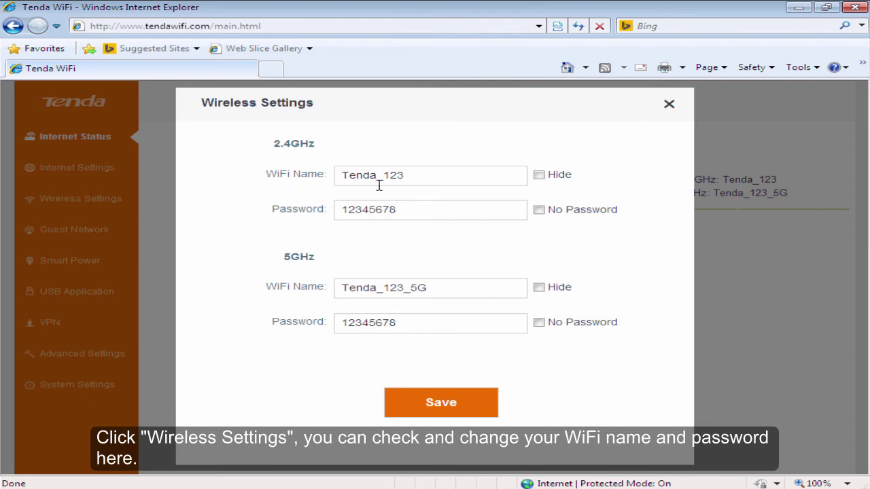
left_click(420, 182)
left_click(436, 212)
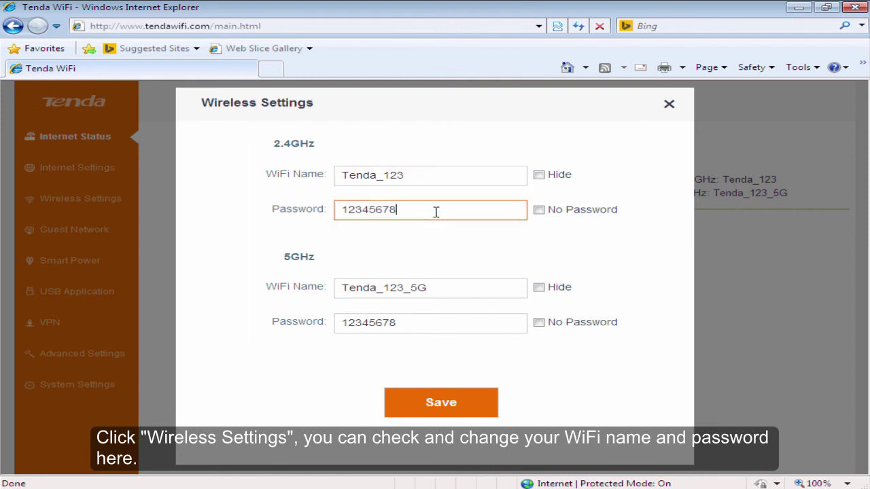
left_click(444, 284)
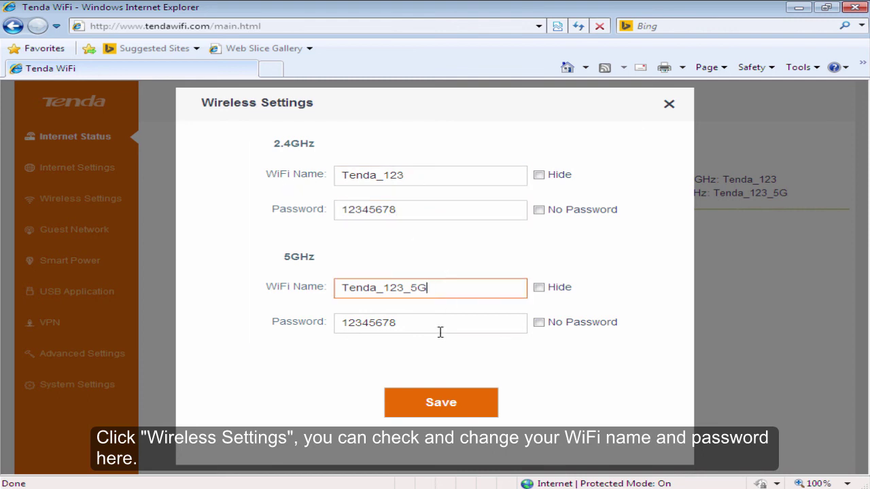
left_click(508, 322)
left_click(513, 374)
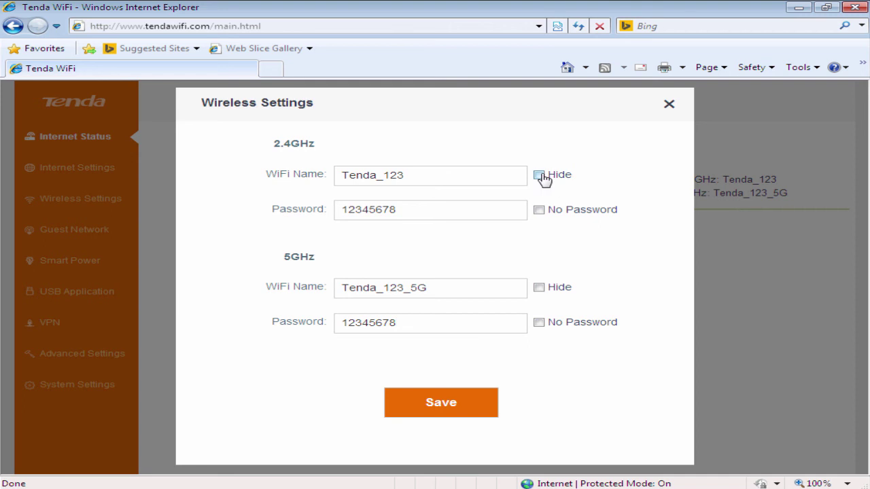
Set No Password on both the 2.4GHz and 5GHz networks and save the wireless settings
left_click(540, 175)
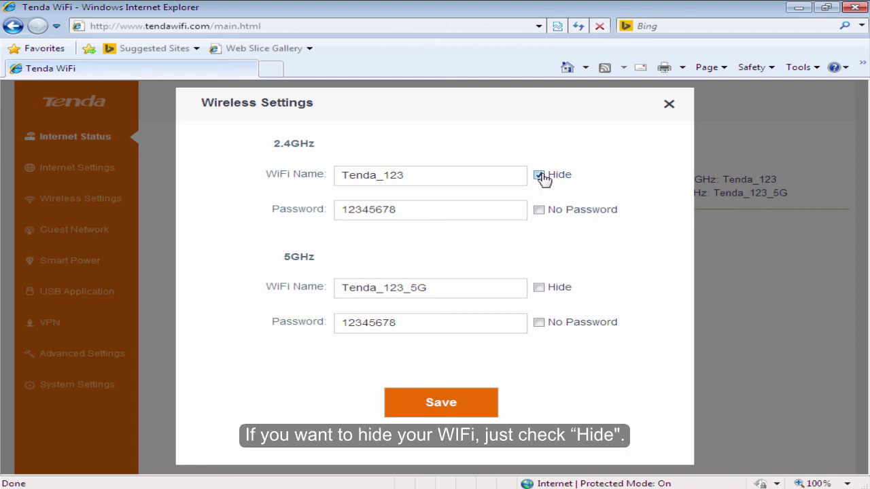
left_click(539, 288)
left_click(539, 175)
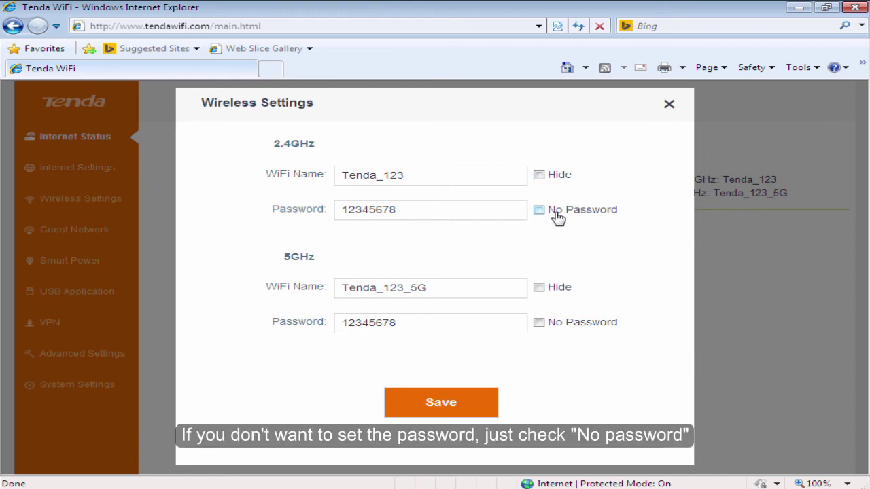
left_click(540, 210)
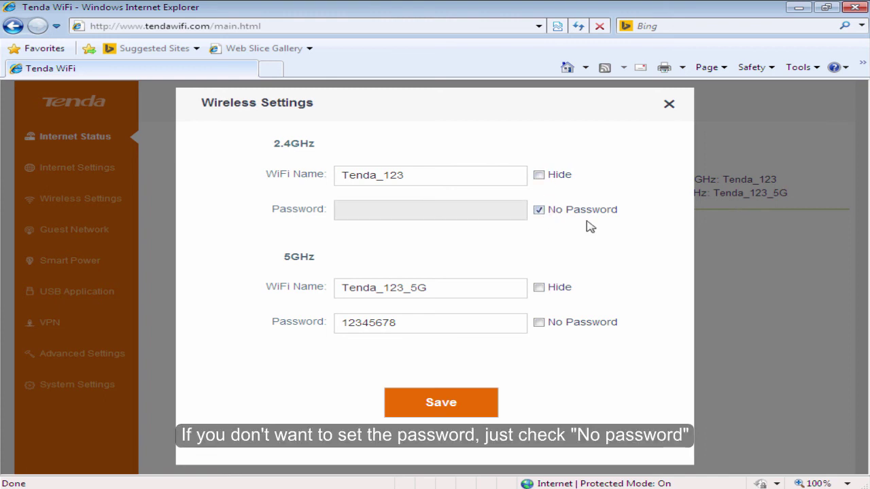
left_click(538, 323)
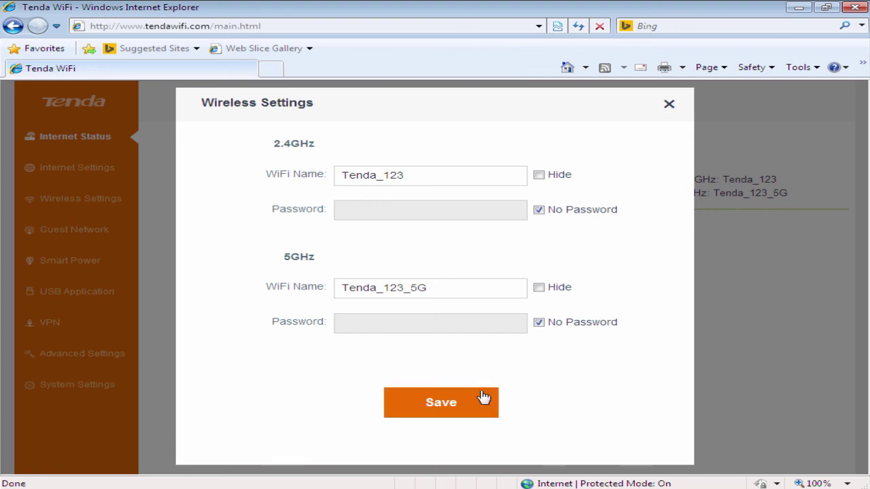
left_click(669, 108)
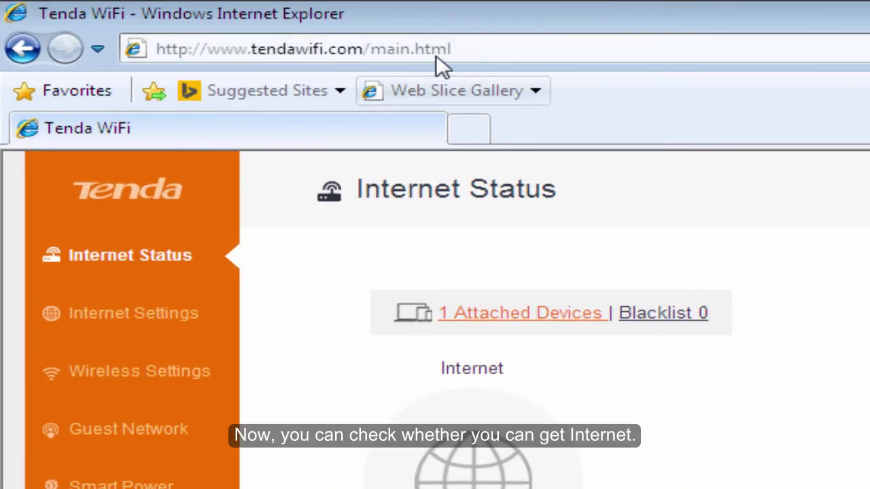
left_click(450, 53)
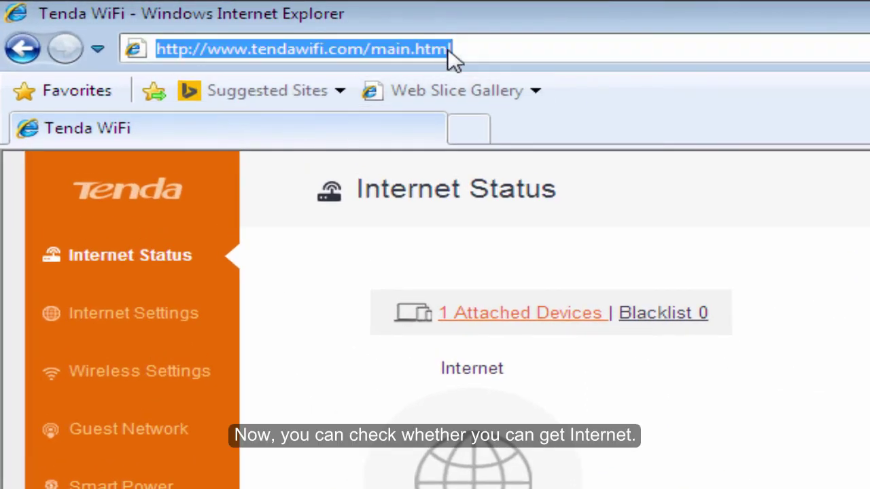
key("BackSpace")
type("www")
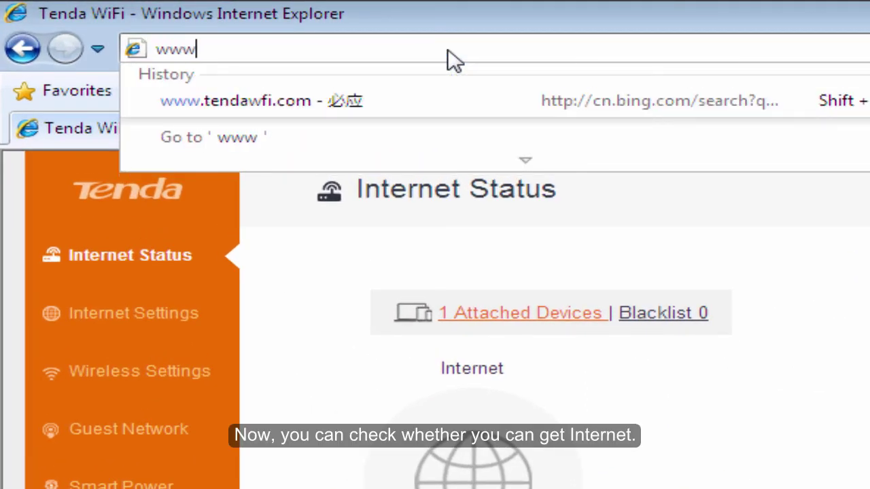
type(".ten")
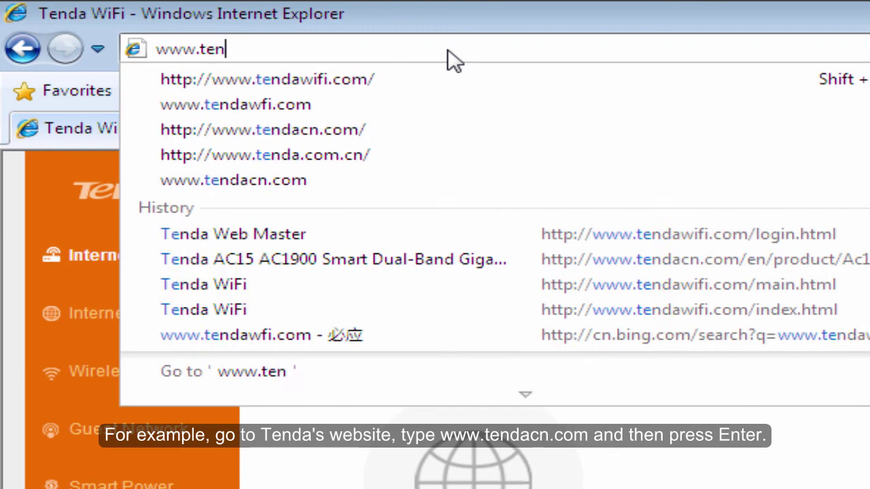
type("dacn.com")
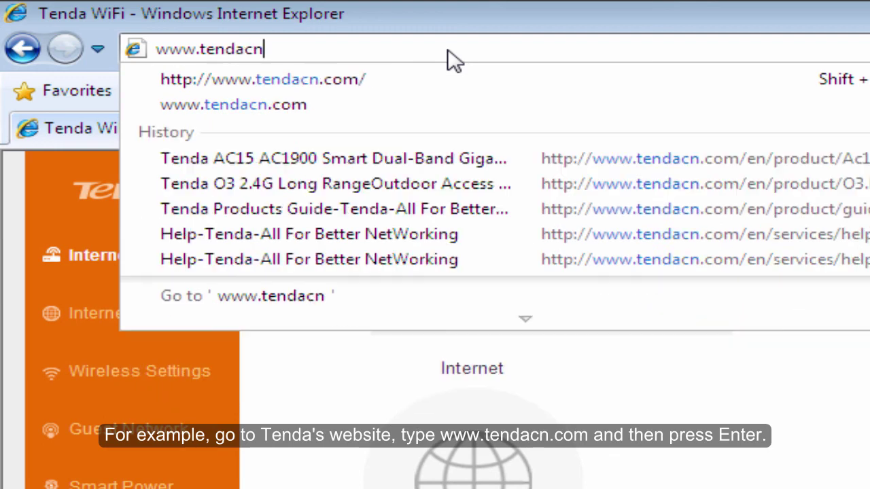